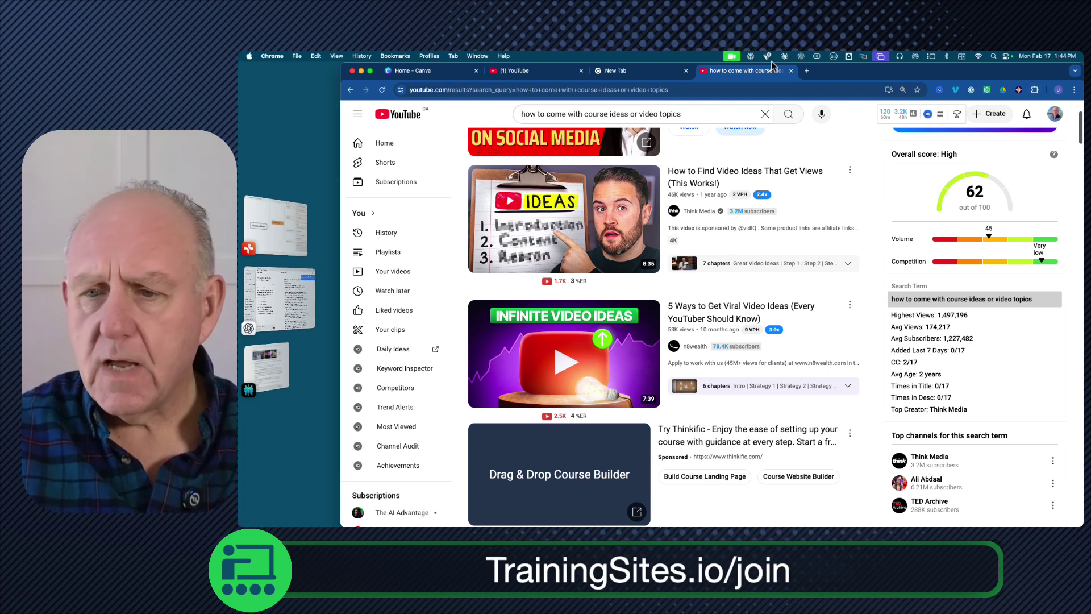
- Show the browser in full screen and look through the YouTube results for "how to come with course ideas or video topics"
left_click(371, 71)
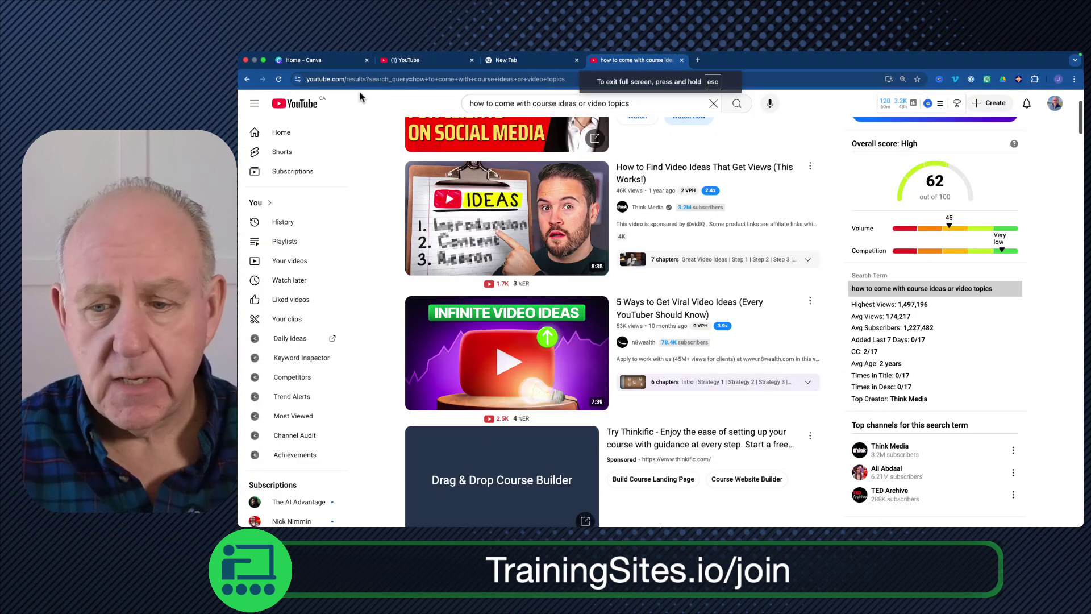
scroll(449, 200, "down", 3)
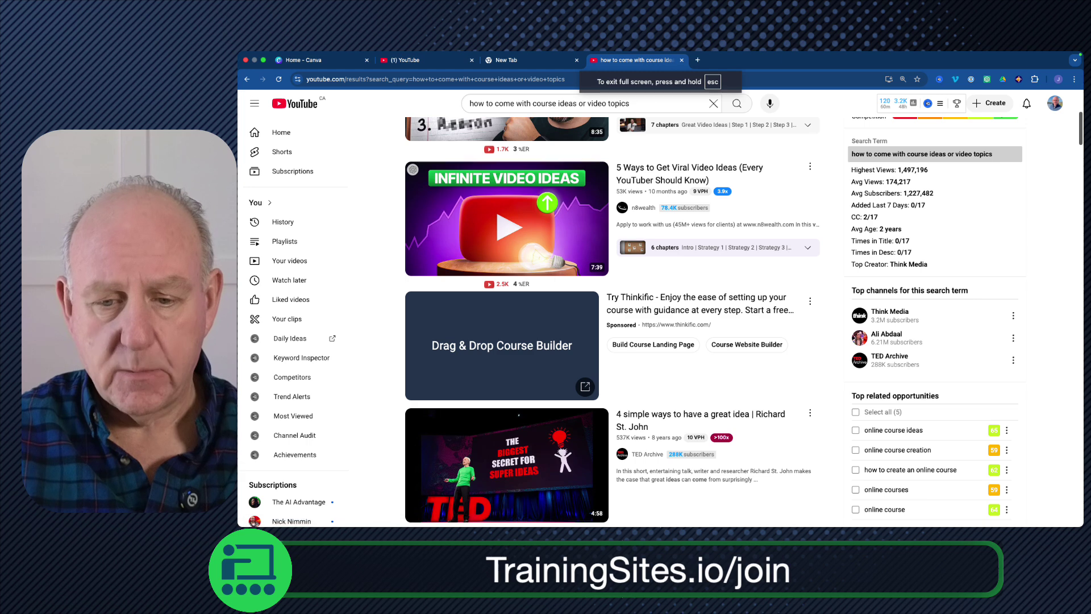
scroll(706, 286, "down", 4)
scroll(706, 286, "down", 6)
scroll(708, 276, "down", 4)
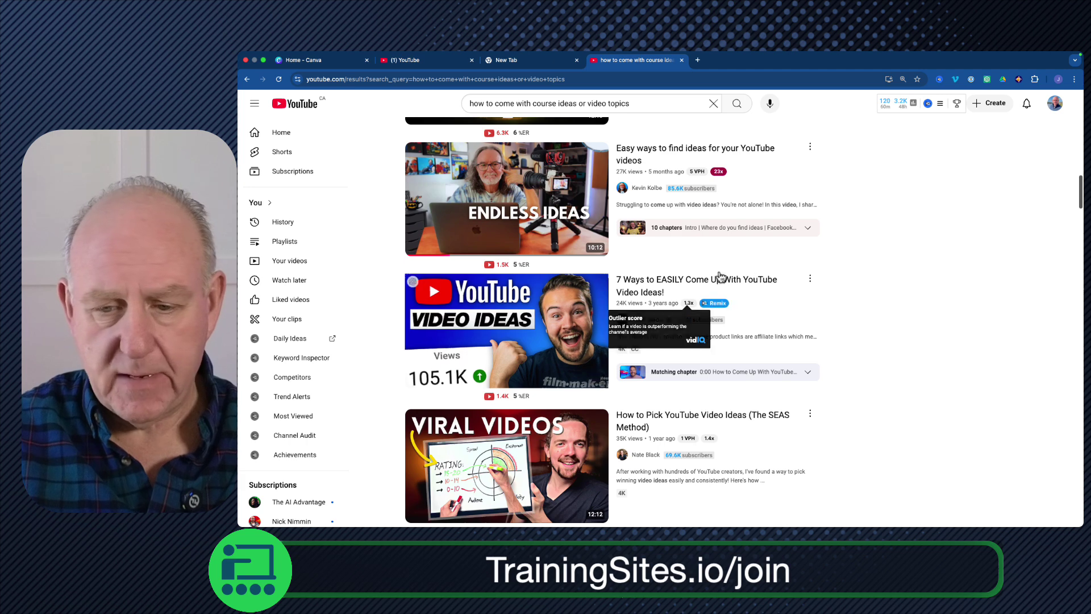
scroll(753, 251, "down", 1)
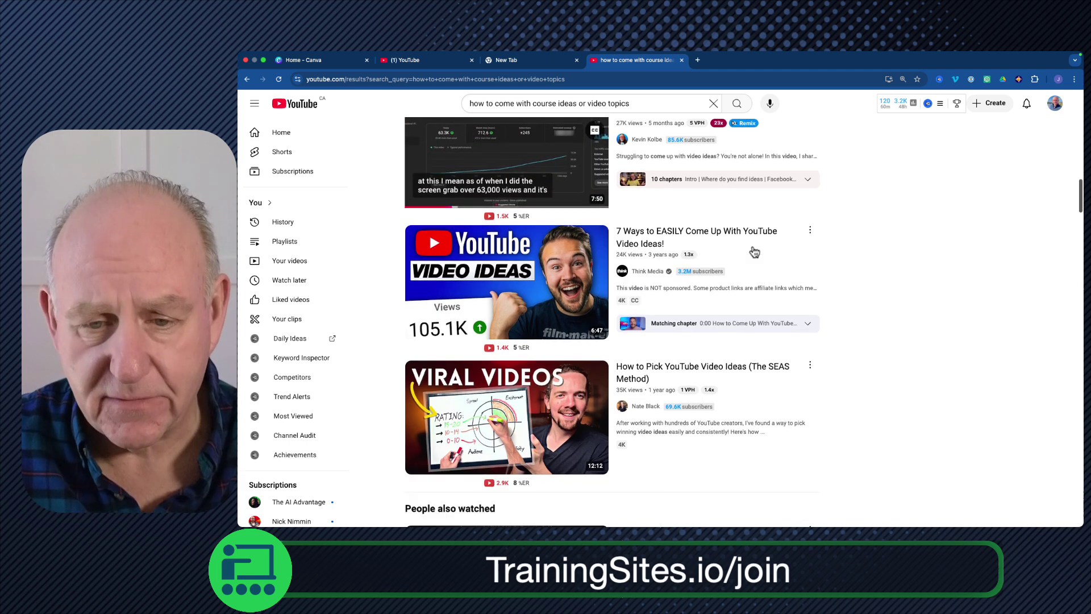
scroll(754, 252, "down", 3)
scroll(754, 252, "down", 3)
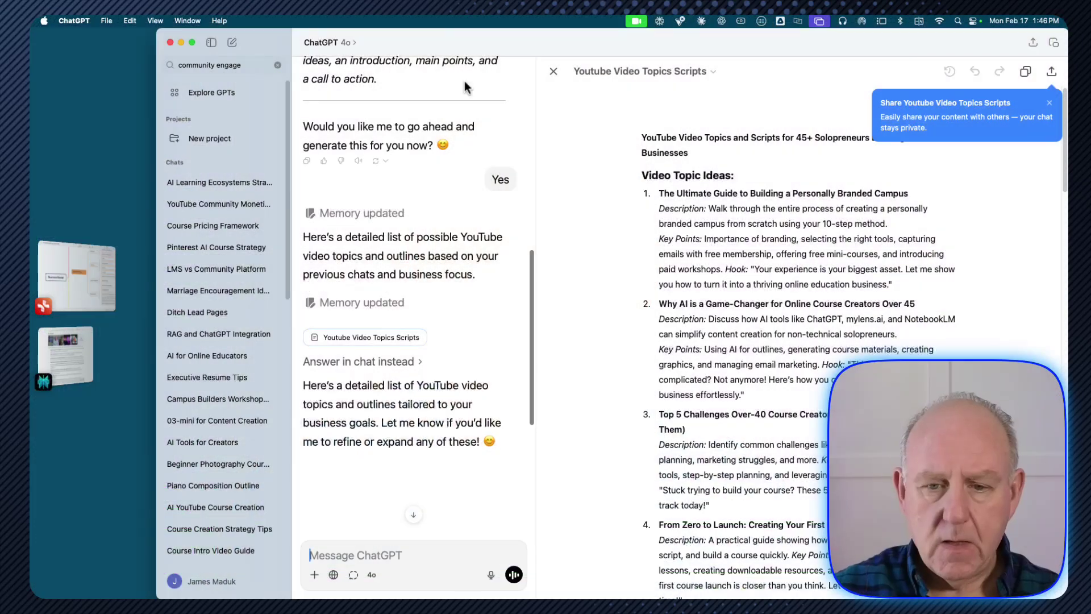
- Review the prompt conversation and the list of earlier chats in ChatGPT, and enlarge its window to fill the screen
scroll(409, 216, "up", 2)
scroll(403, 219, "up", 3)
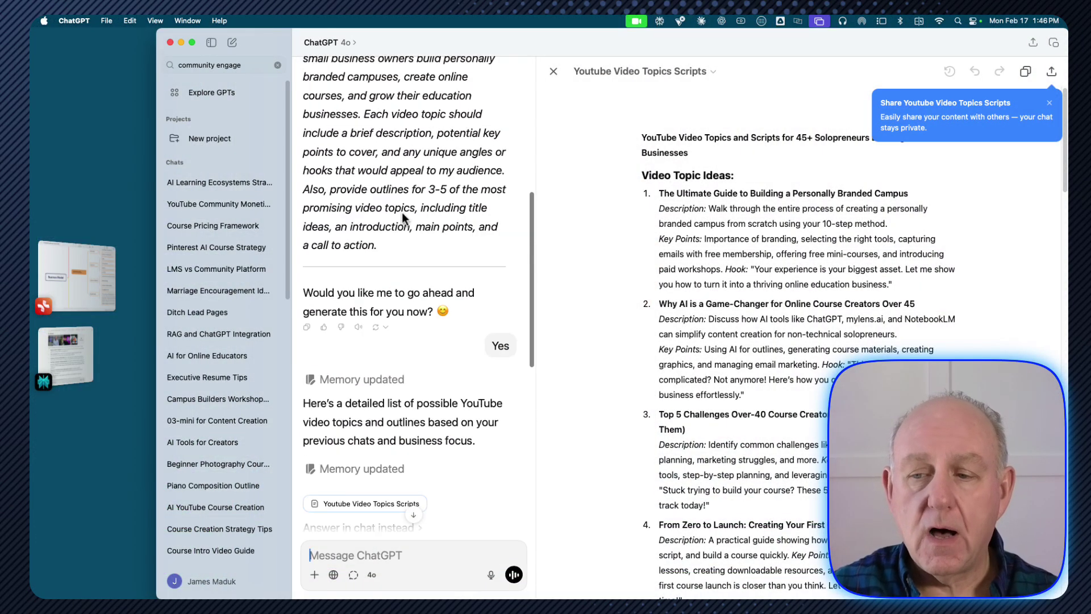
scroll(393, 167, "up", 10)
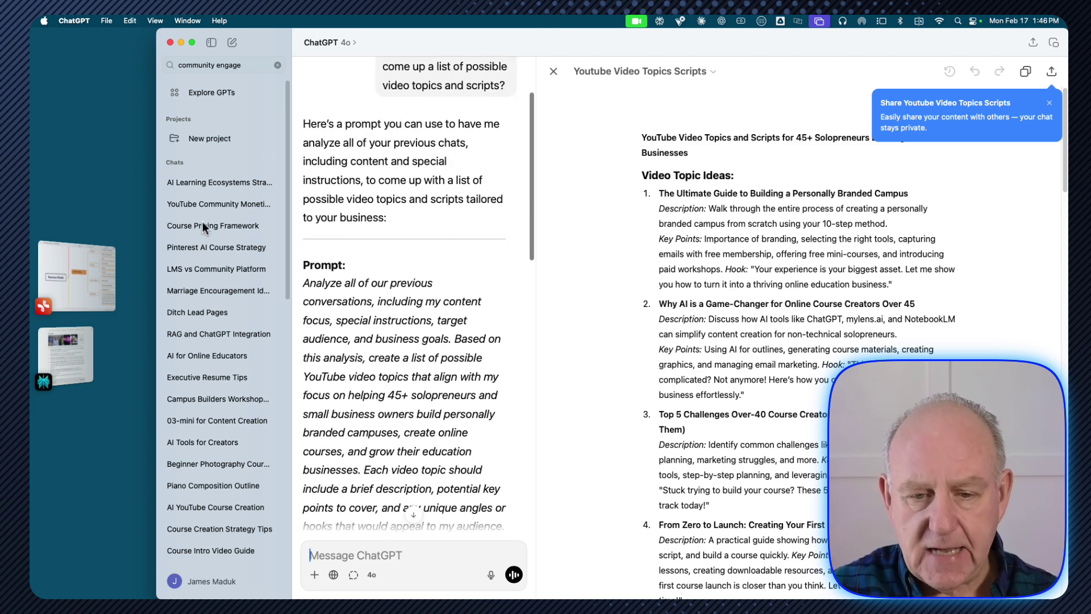
scroll(202, 223, "down", 4)
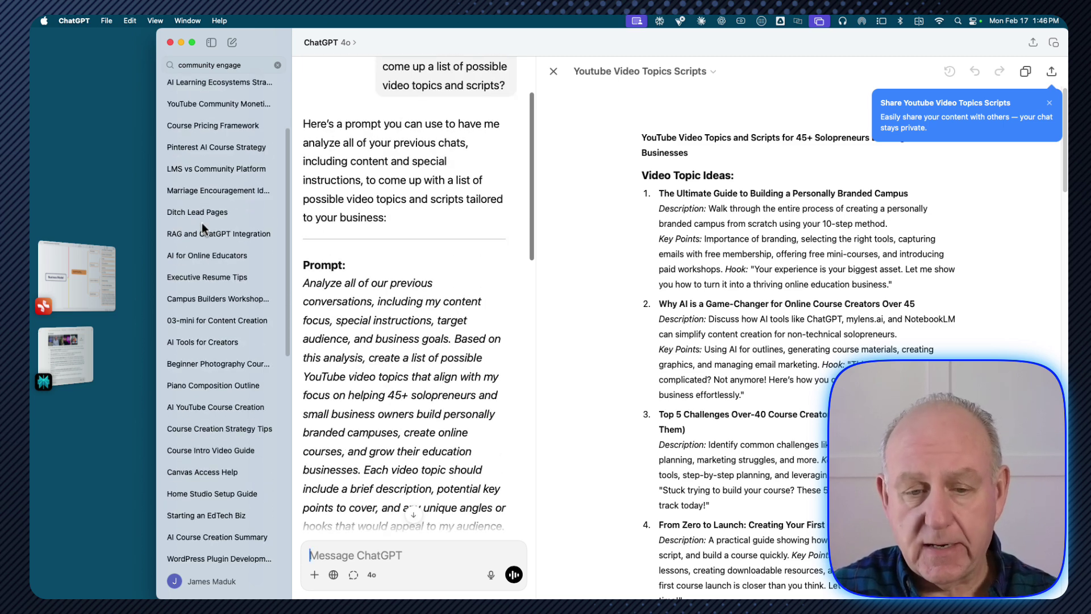
scroll(203, 223, "up", 4)
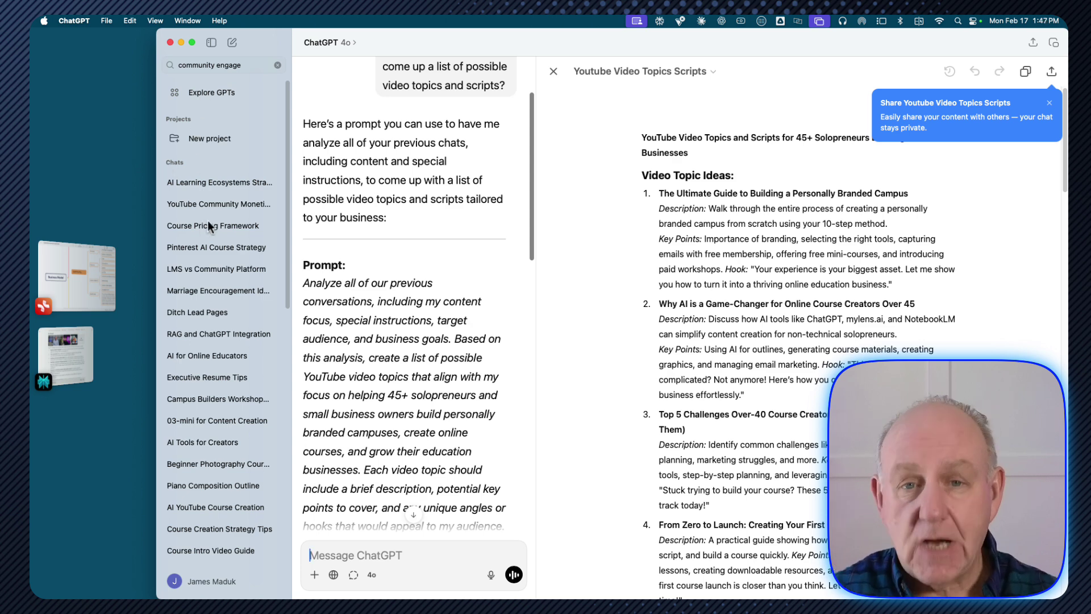
scroll(193, 251, "down", 4)
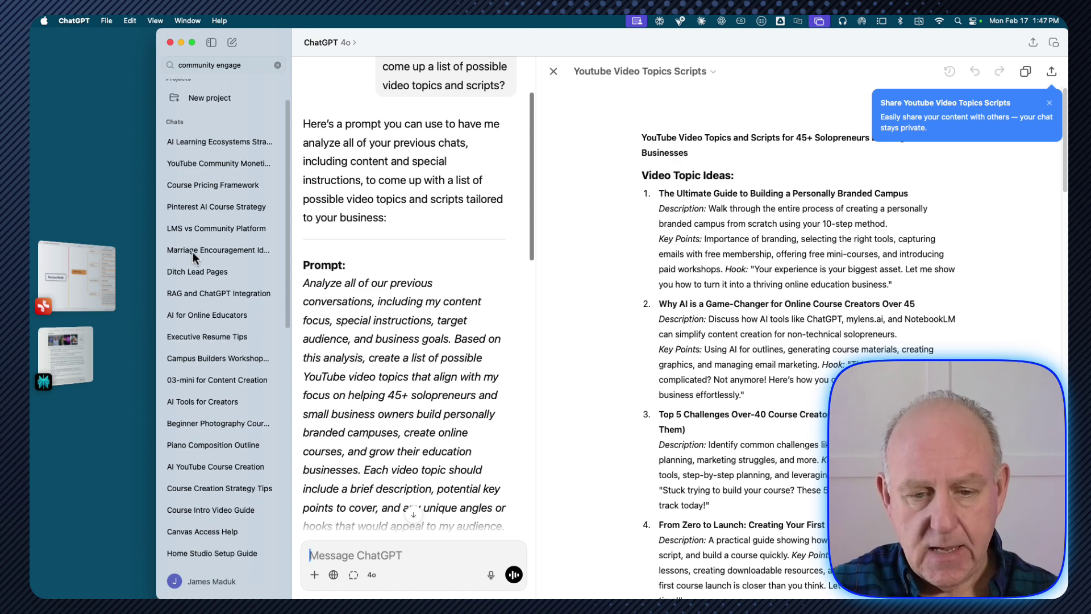
scroll(189, 233, "down", 3)
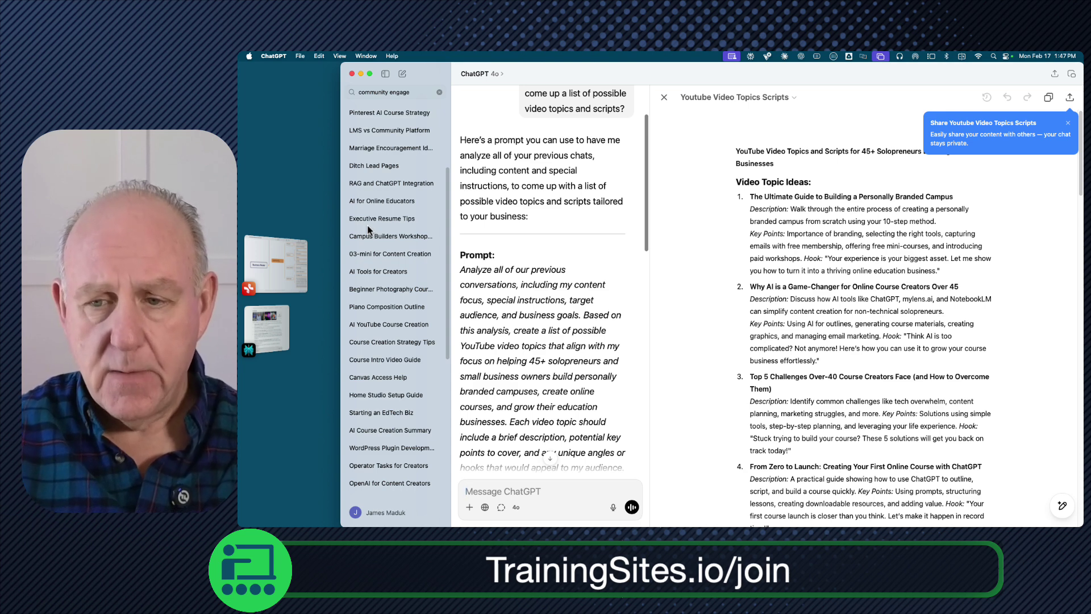
double_click(580, 77)
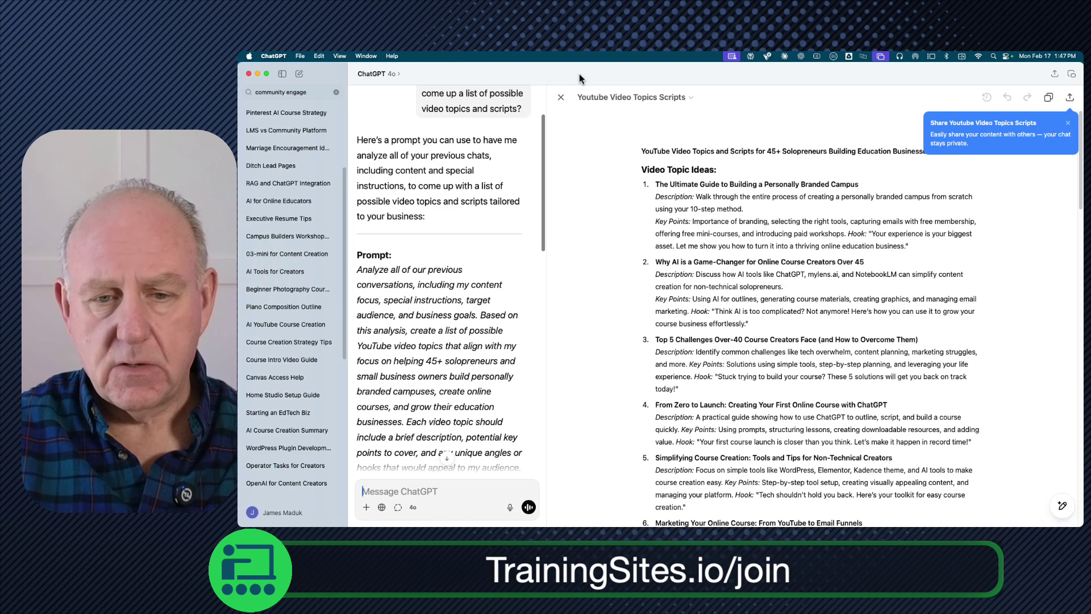
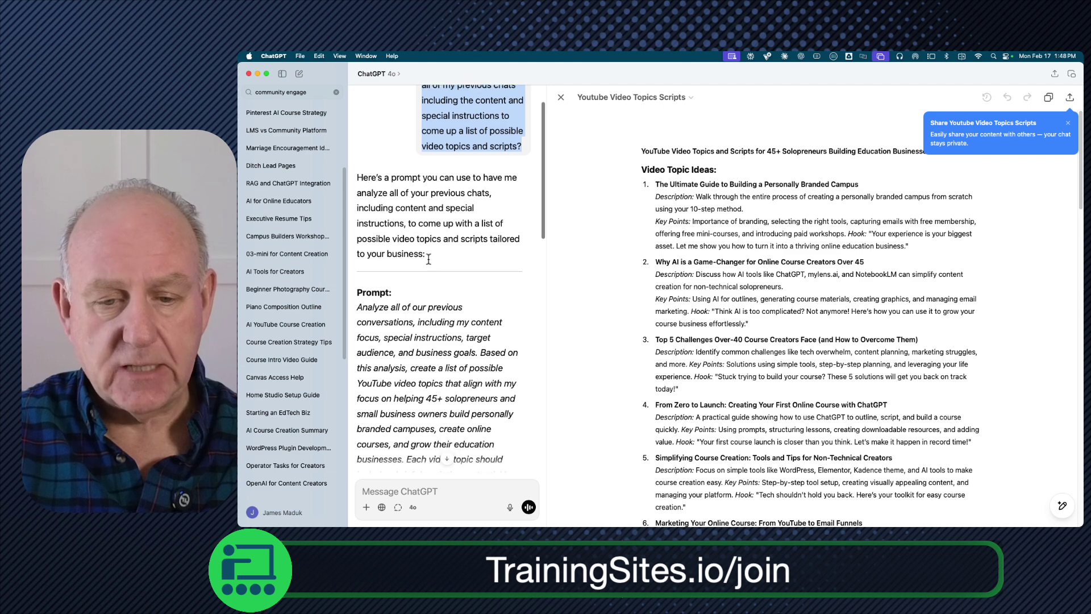
- Copy the whole italic prompt, from "Analyze all of our previous conversations" through "a call to action."
scroll(458, 241, "down", 1)
scroll(466, 230, "down", 8)
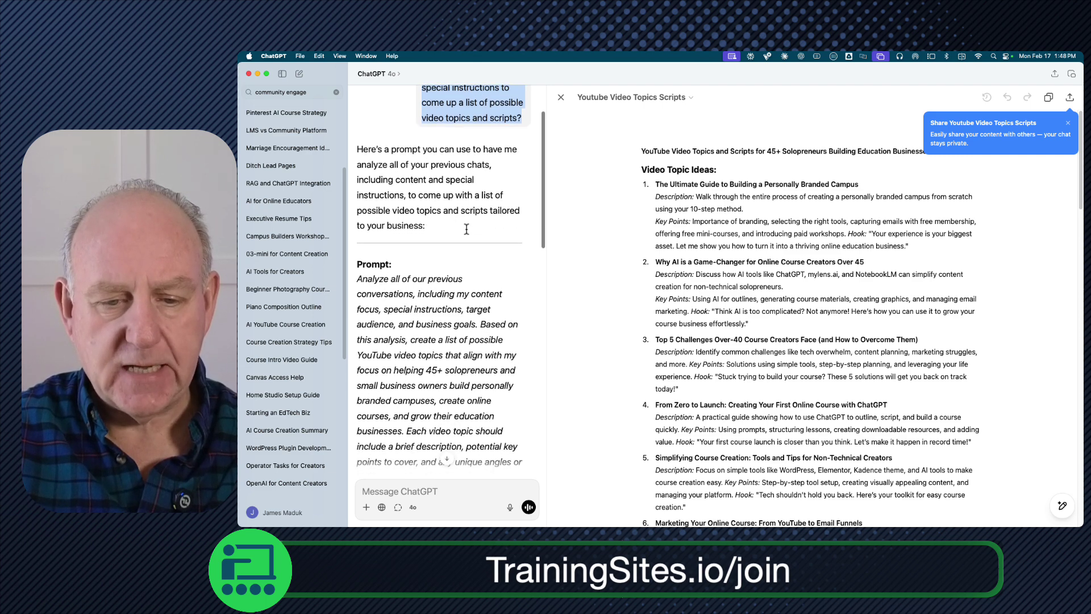
scroll(466, 229, "down", 5)
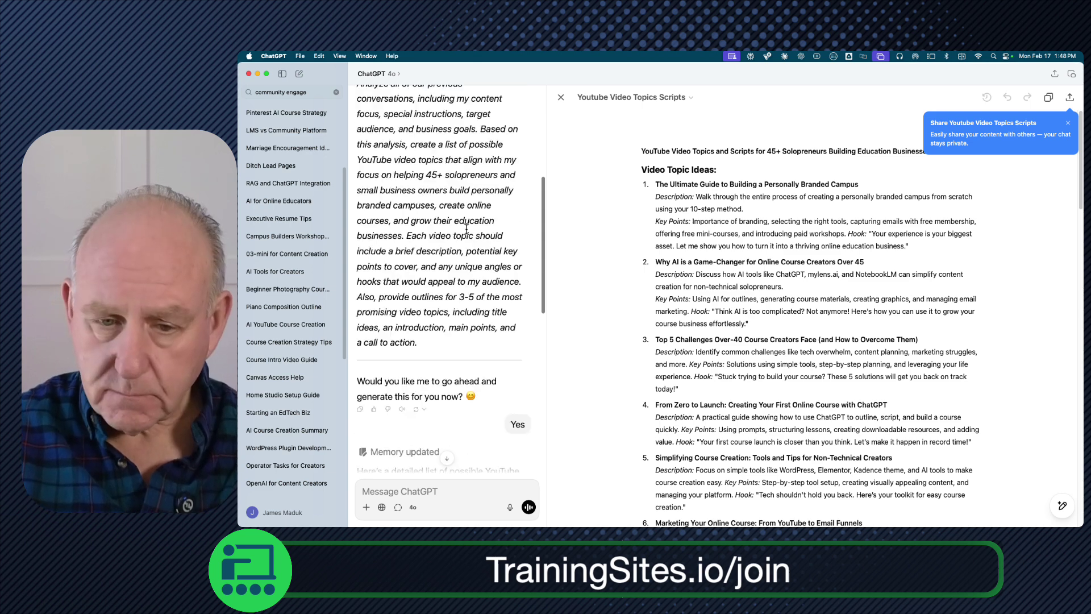
scroll(467, 228, "up", 3)
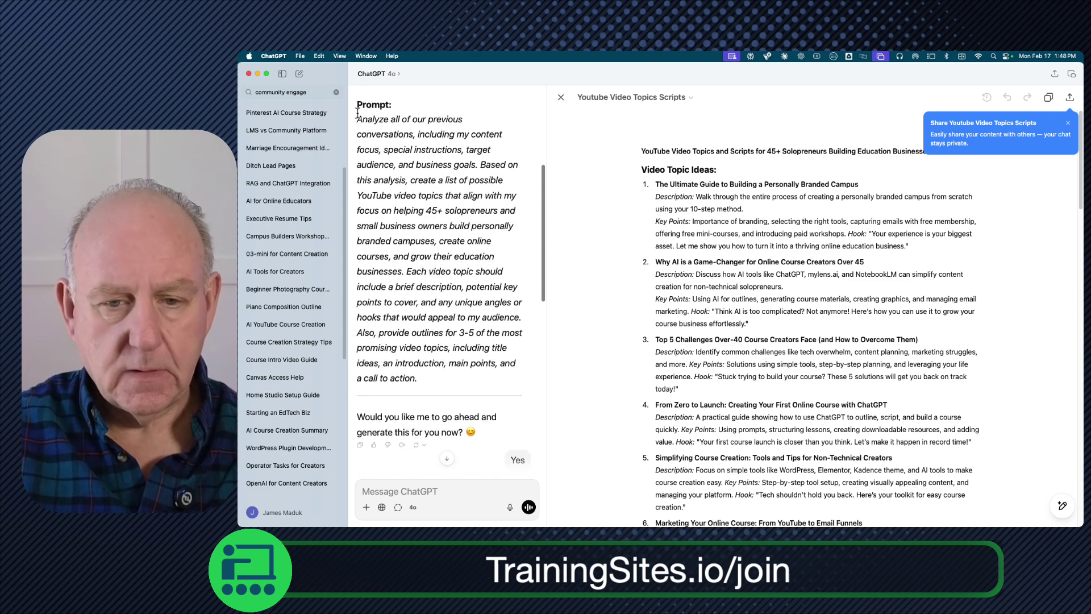
left_click_drag(357, 121, 518, 384)
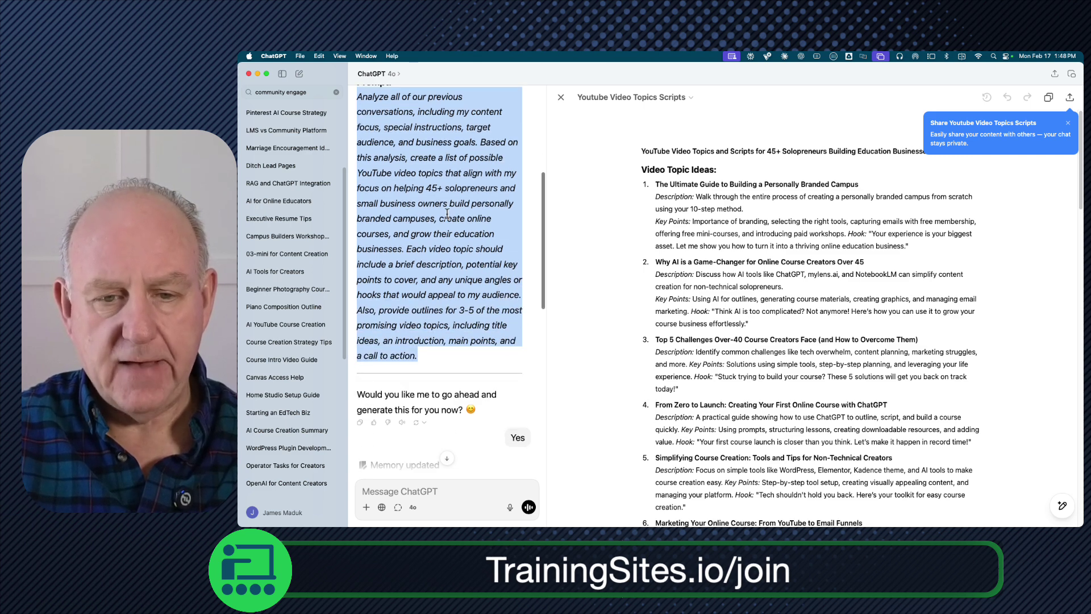
right_click(409, 112)
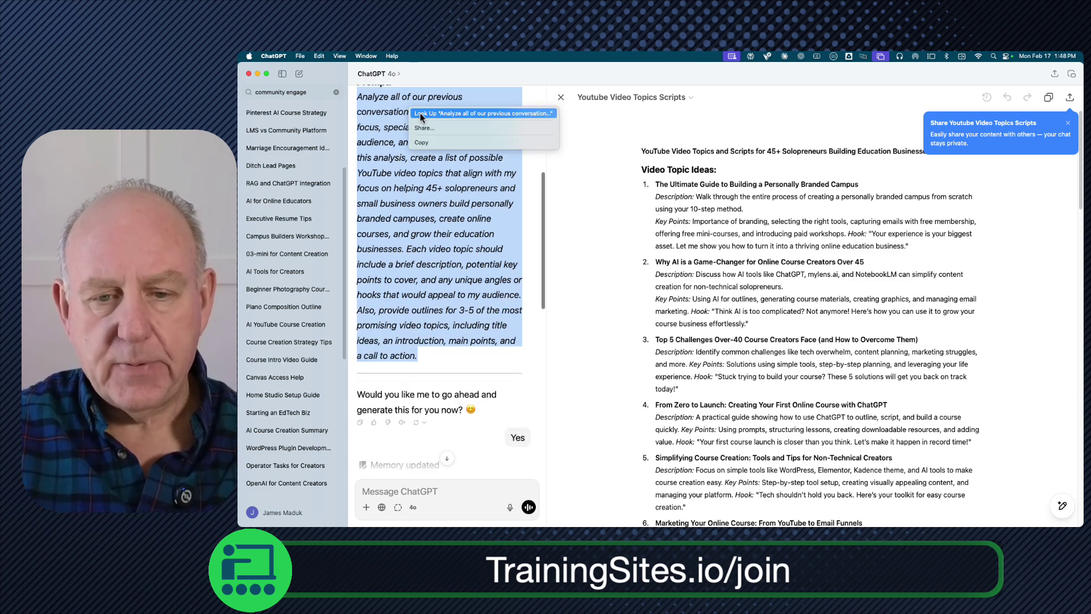
left_click(423, 143)
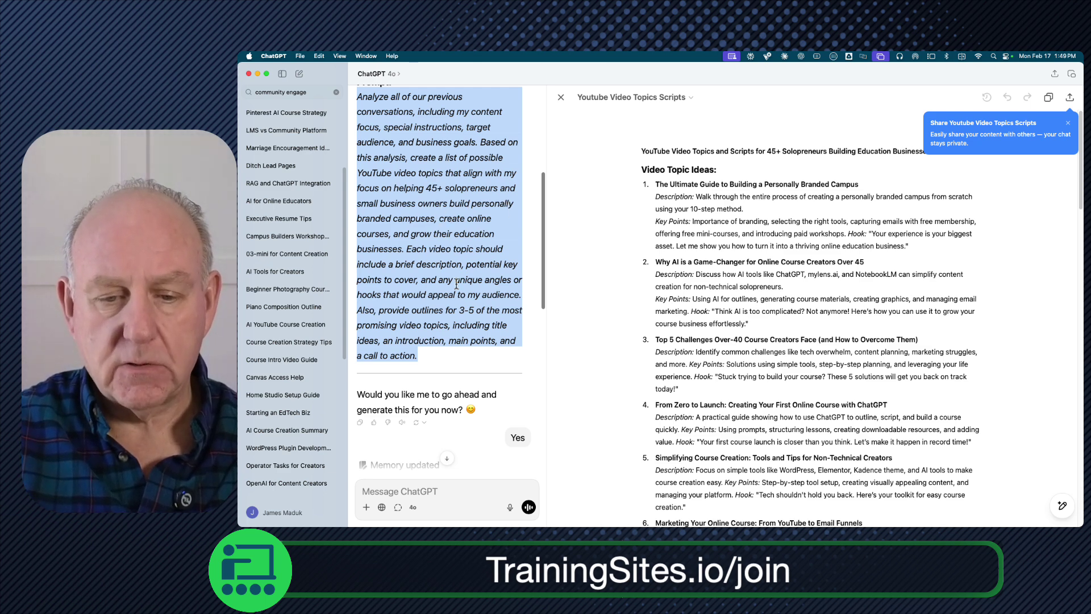
- Read the end of the prompt and the replies that follow it, down to the Youtube Video Topics Scripts document link
scroll(446, 284, "down", 1)
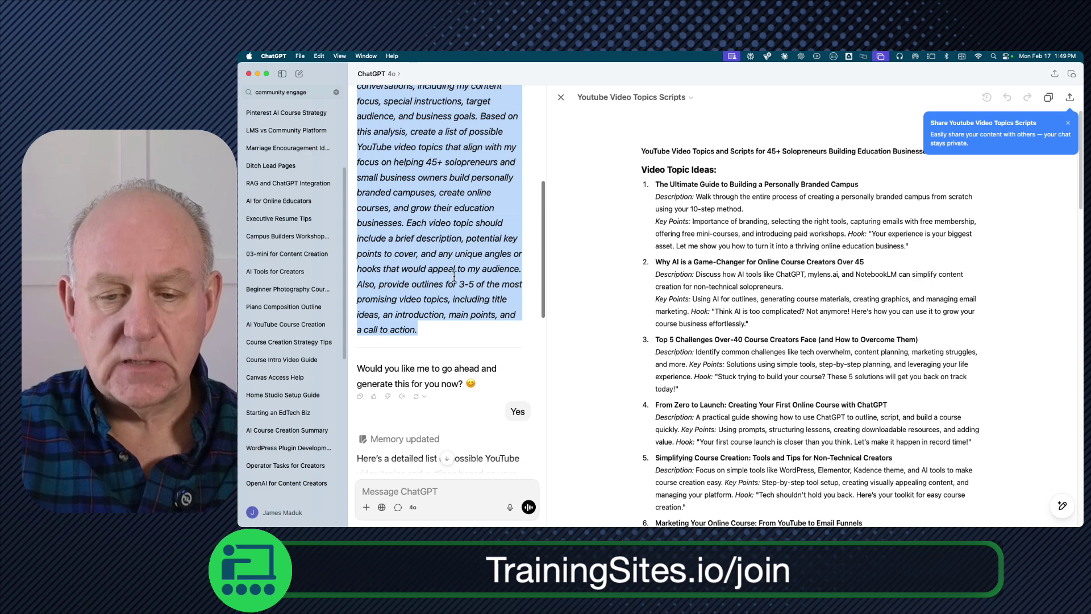
scroll(469, 266, "down", 1)
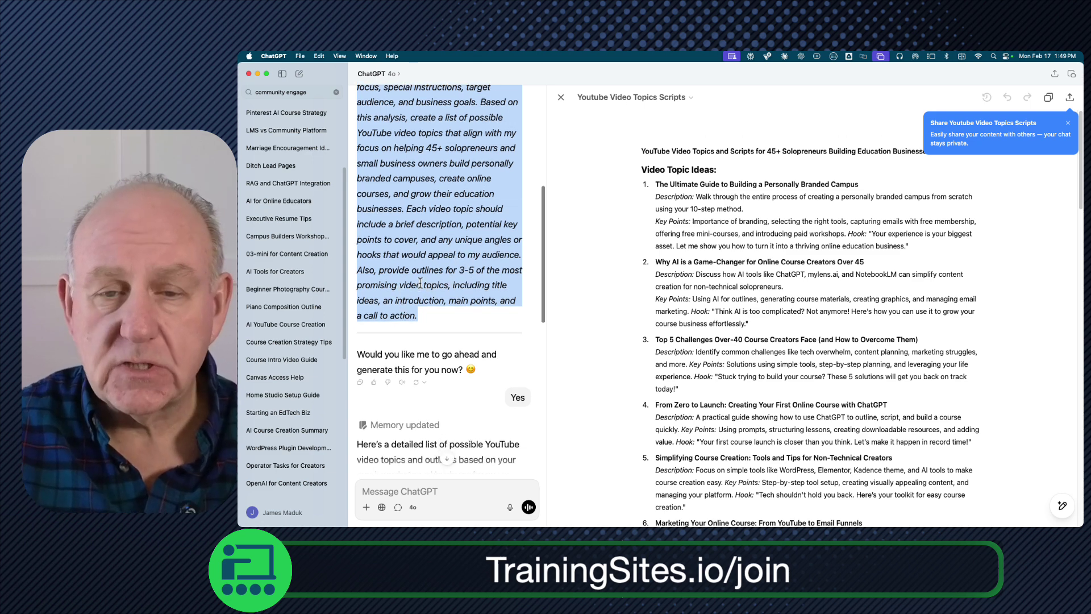
scroll(449, 260, "down", 2)
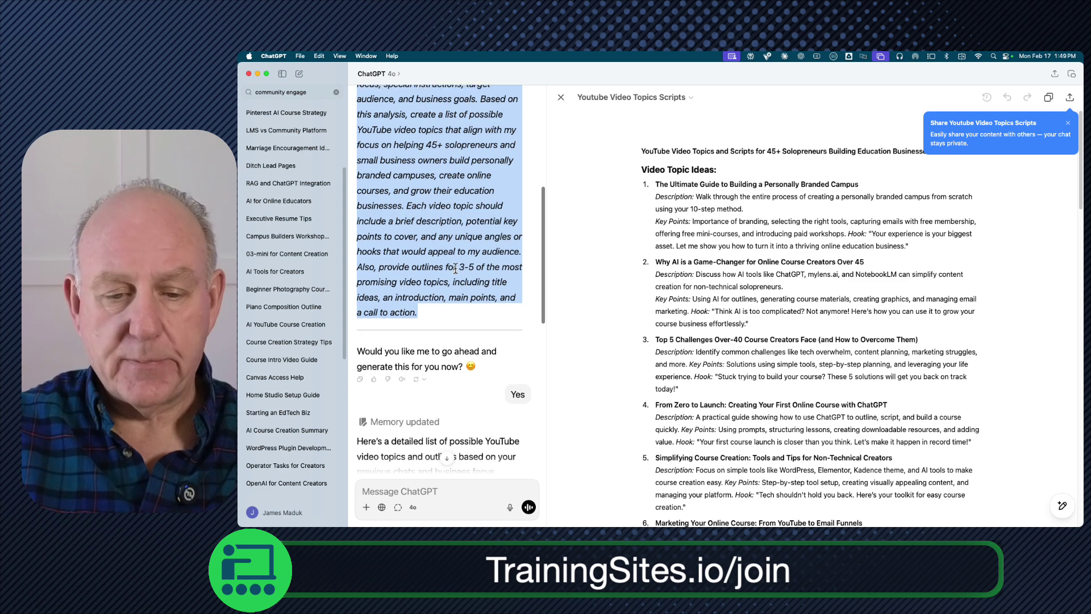
scroll(456, 267, "down", 5)
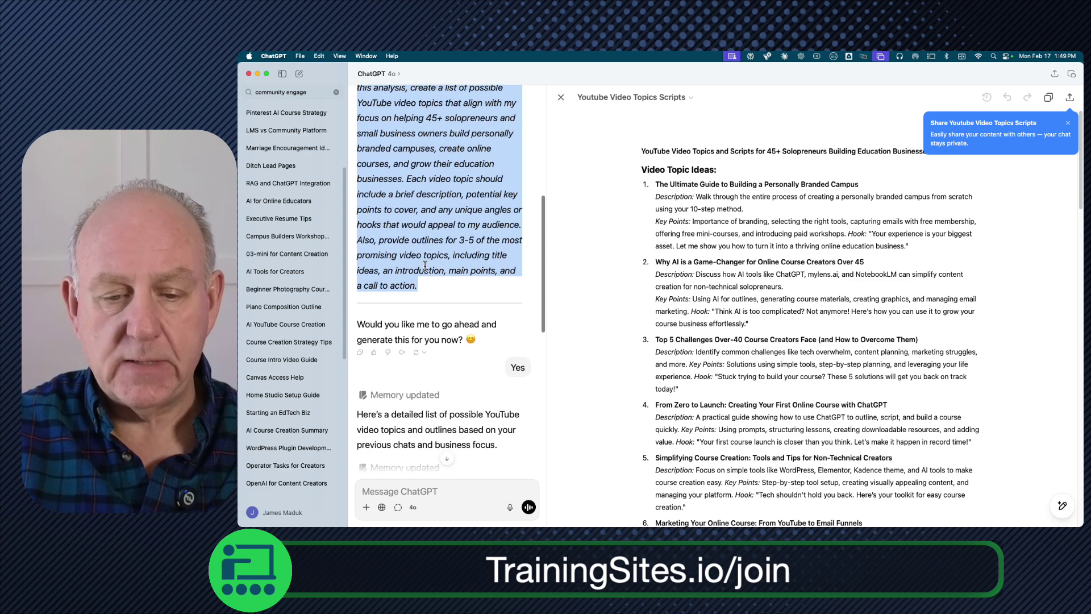
scroll(425, 274, "down", 2)
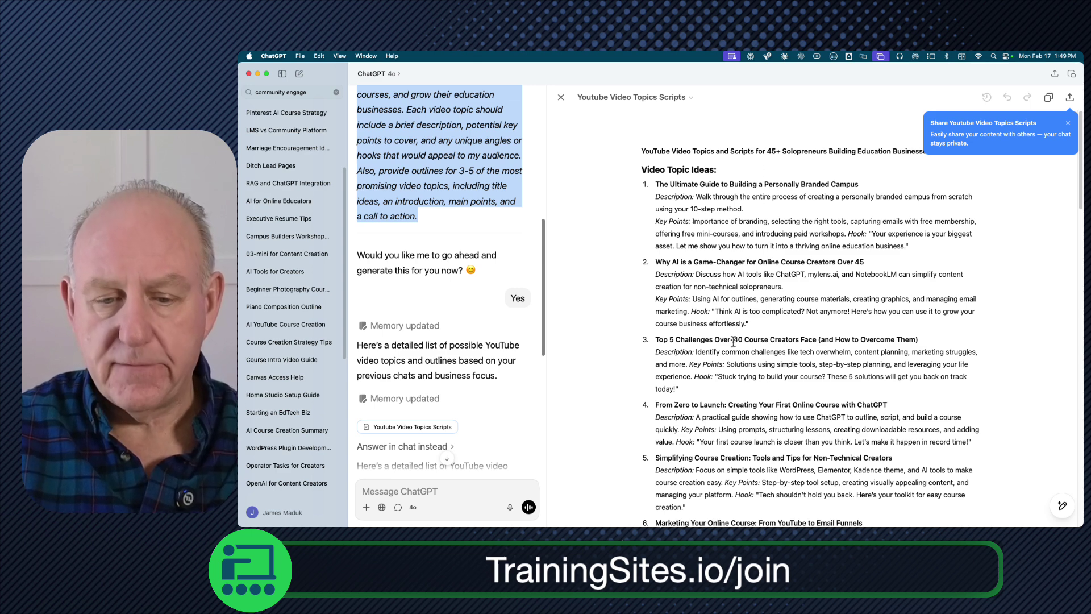
scroll(423, 289, "down", 1)
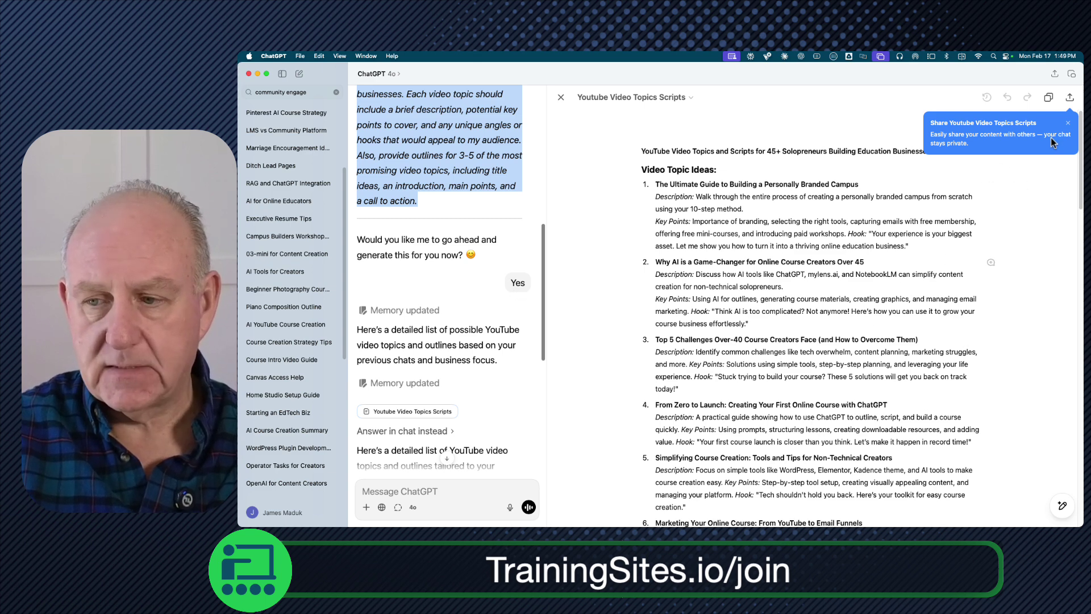
- Dismiss the sharing tip and read the Video Topic Ideas, highlighting the key points and hook of topic 2
left_click(1068, 123)
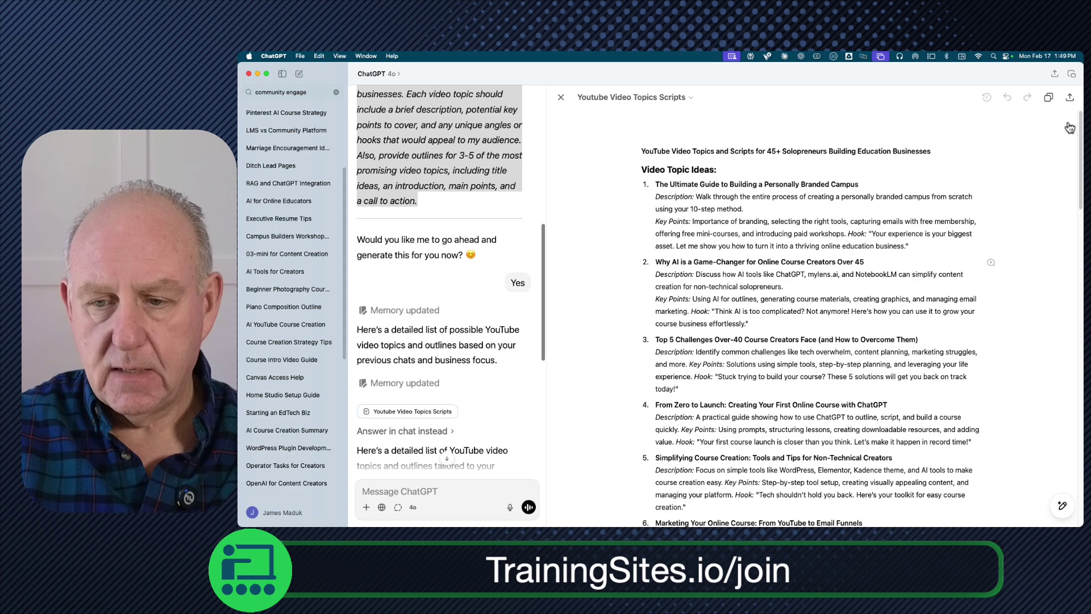
scroll(711, 220, "down", 1)
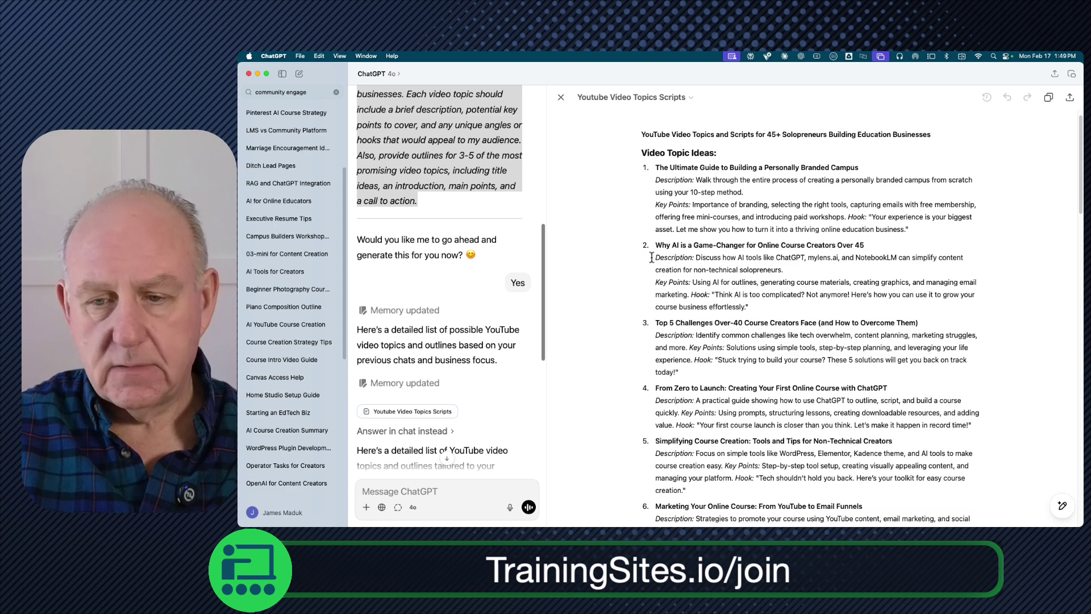
scroll(737, 388, "down", 5)
scroll(737, 389, "up", 1)
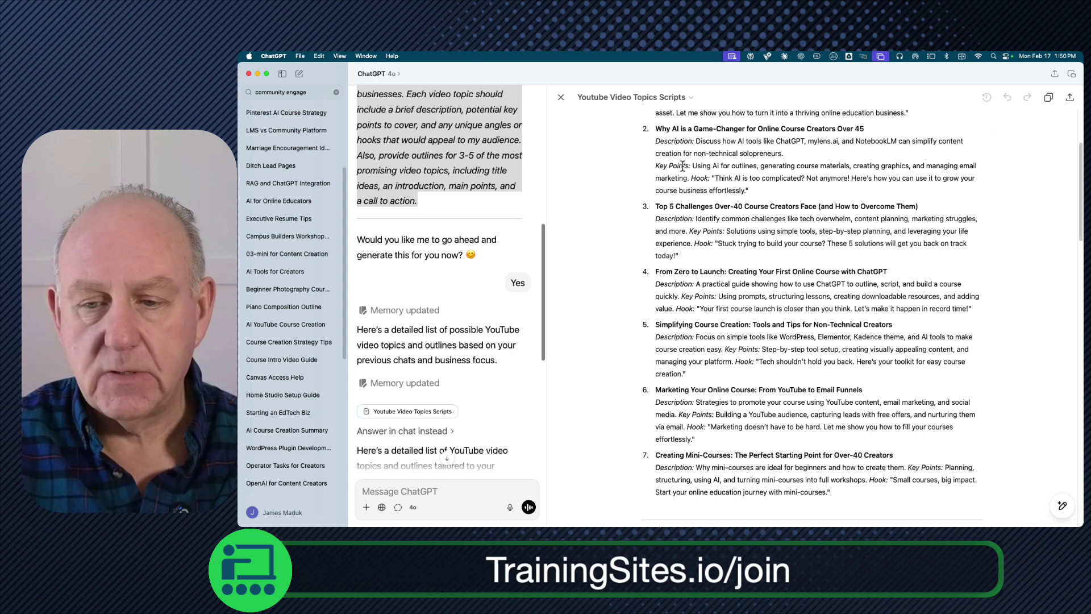
left_click_drag(691, 164, 831, 189)
scroll(837, 352, "down", 5)
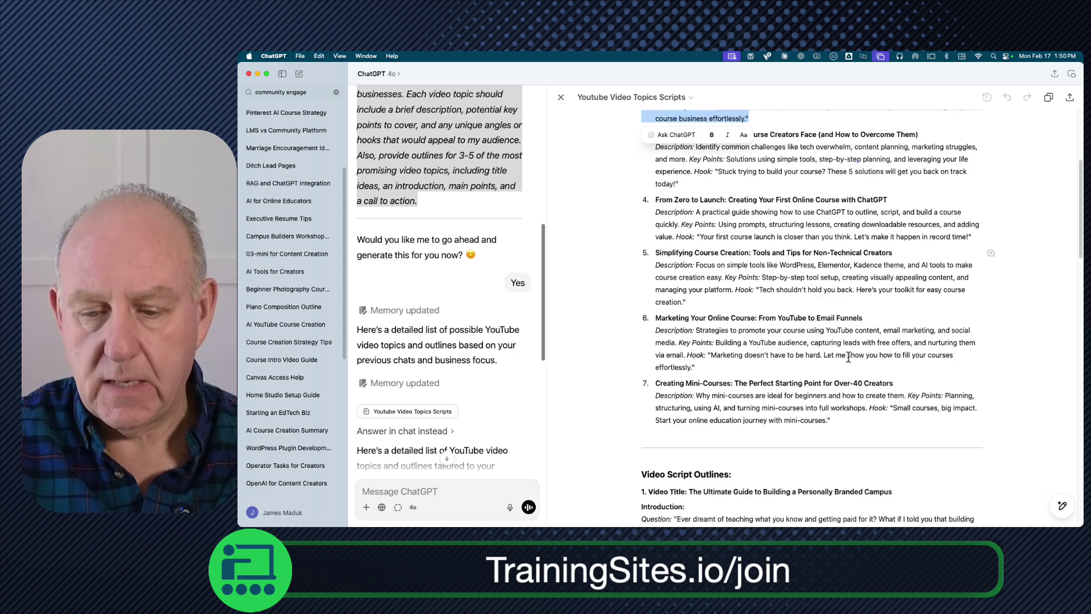
scroll(837, 352, "down", 2)
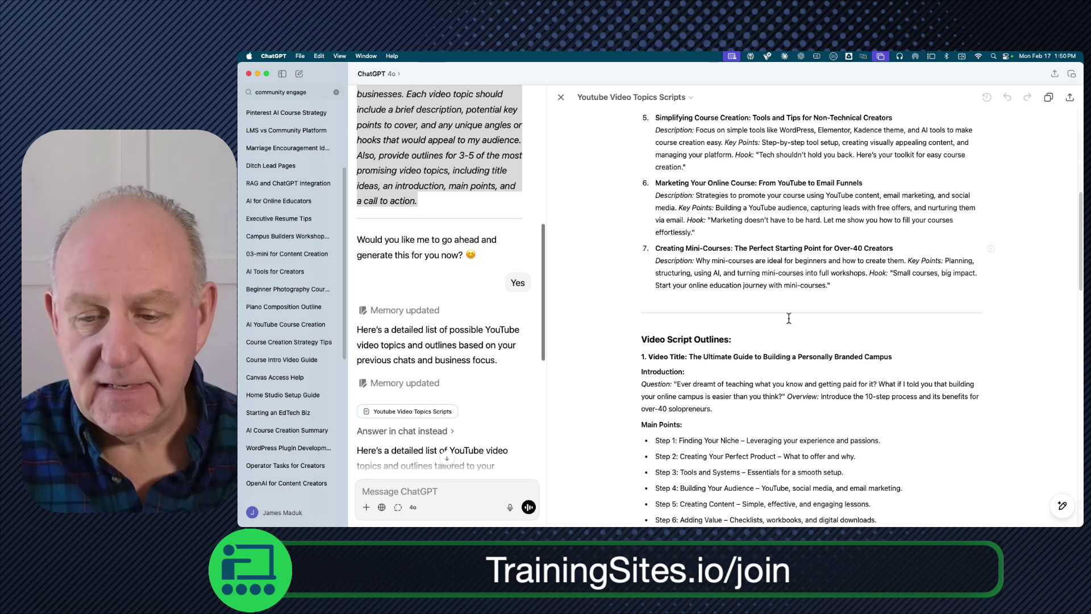
- Read through the five Video Script Outlines to the end of the Youtube Video Topics Scripts document
scroll(859, 254, "down", 6)
scroll(767, 325, "down", 1)
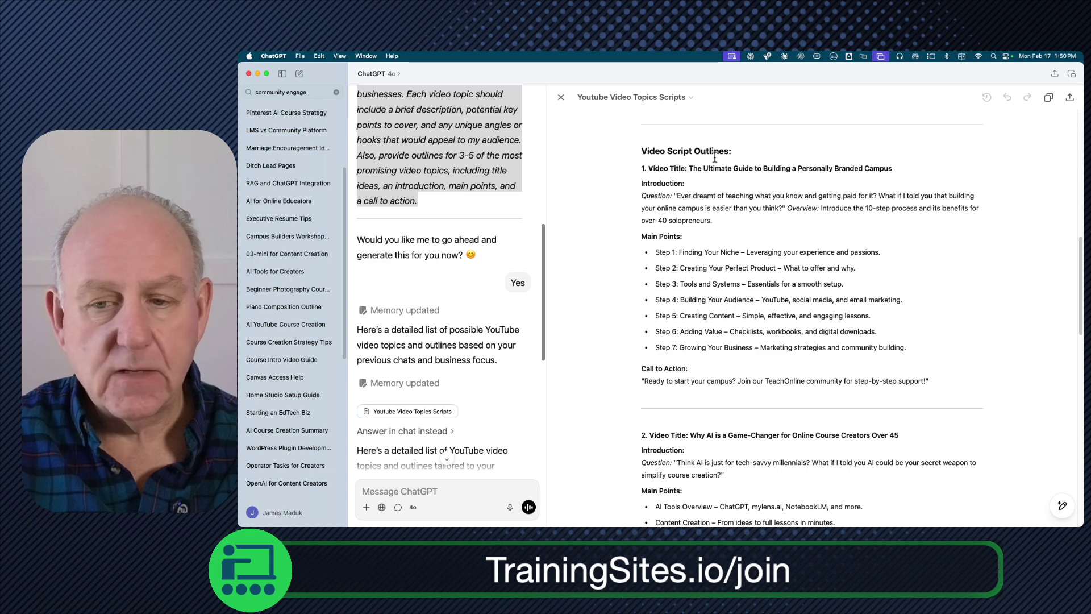
scroll(687, 208, "down", 2)
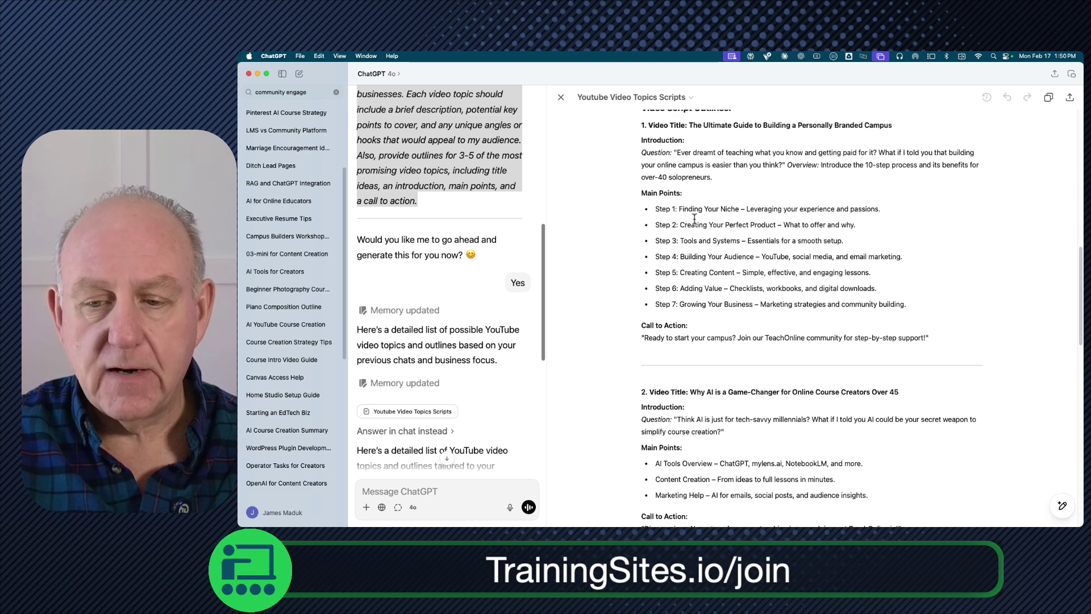
scroll(713, 250, "down", 4)
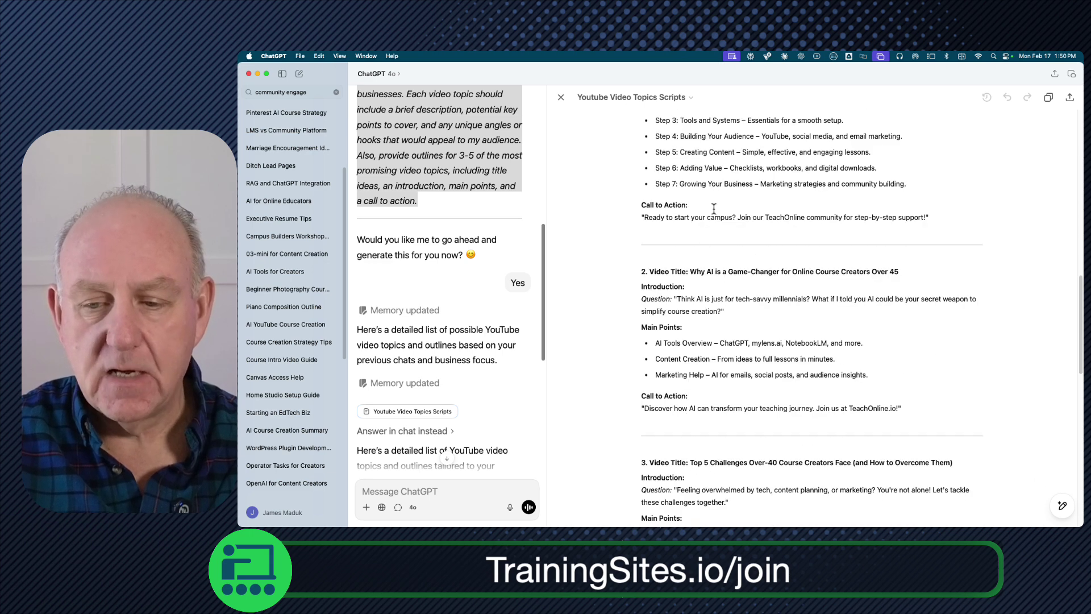
scroll(720, 316, "down", 15)
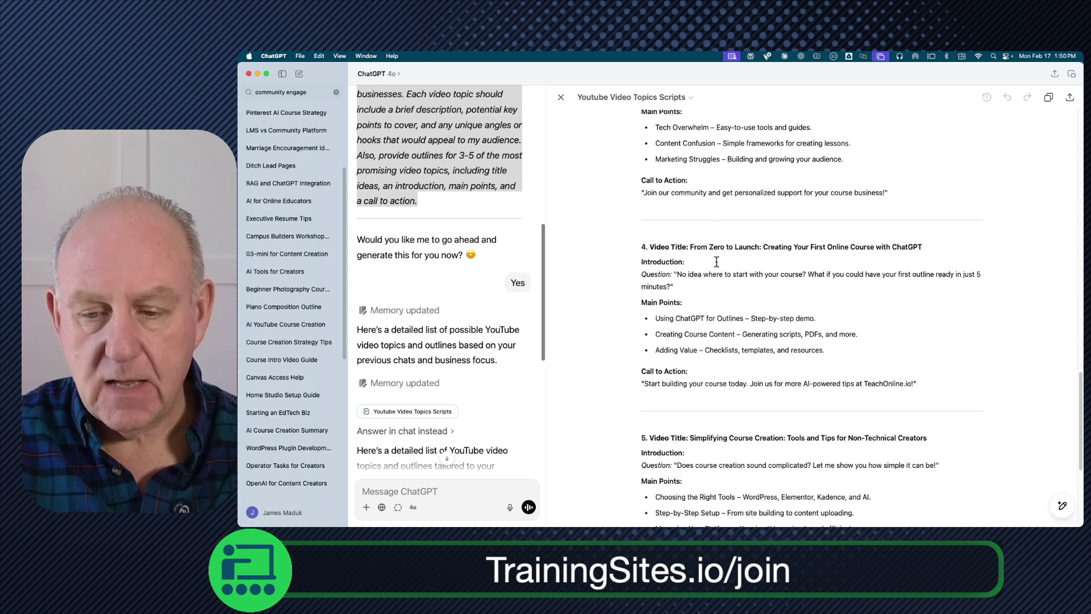
scroll(715, 262, "down", 4)
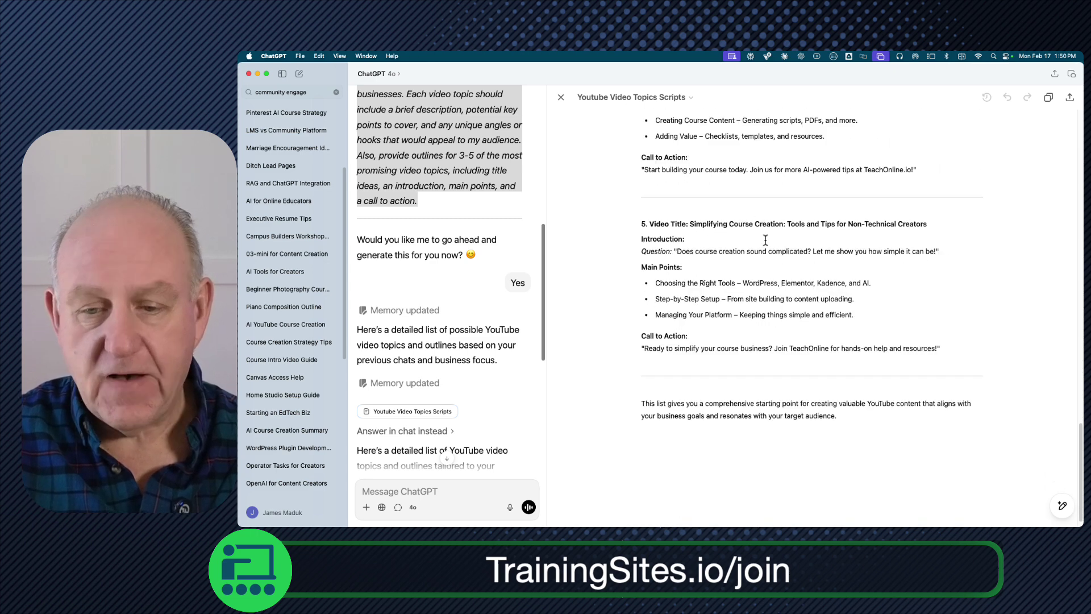
scroll(765, 239, "down", 1)
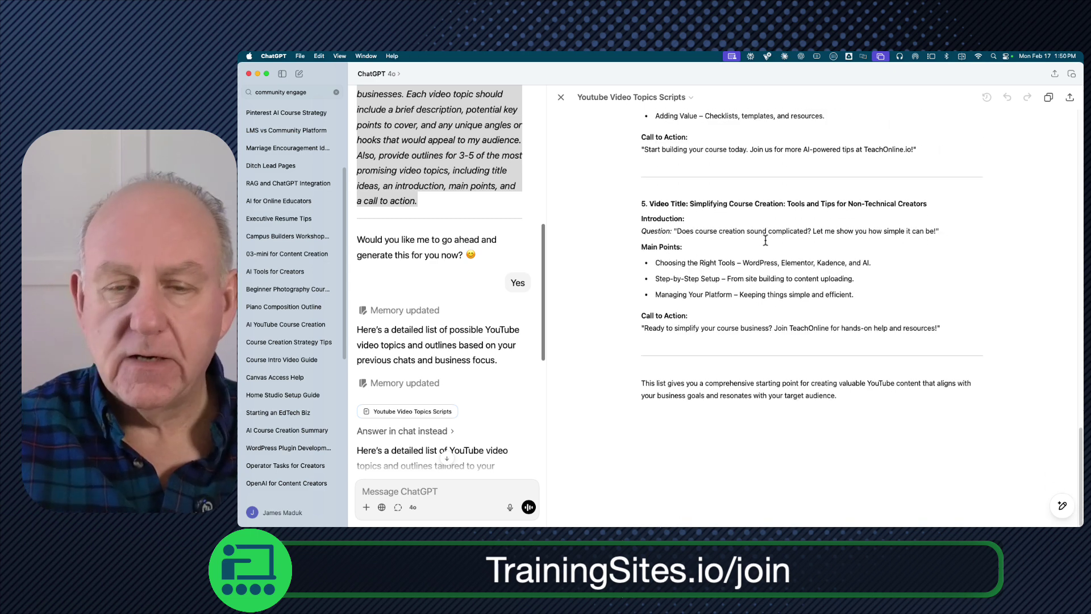